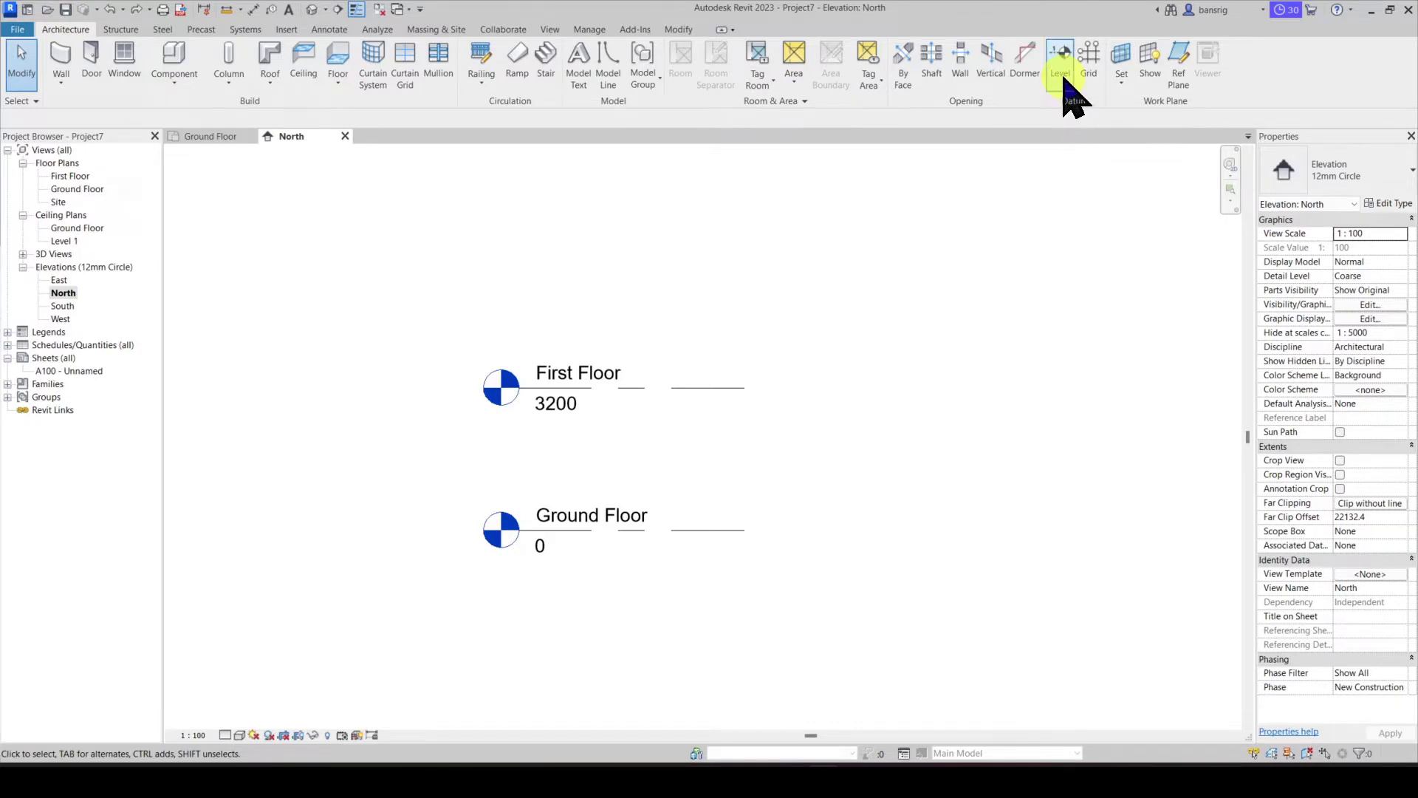
Switch from the North elevation to the Ground Floor plan view.
left_click(207, 137)
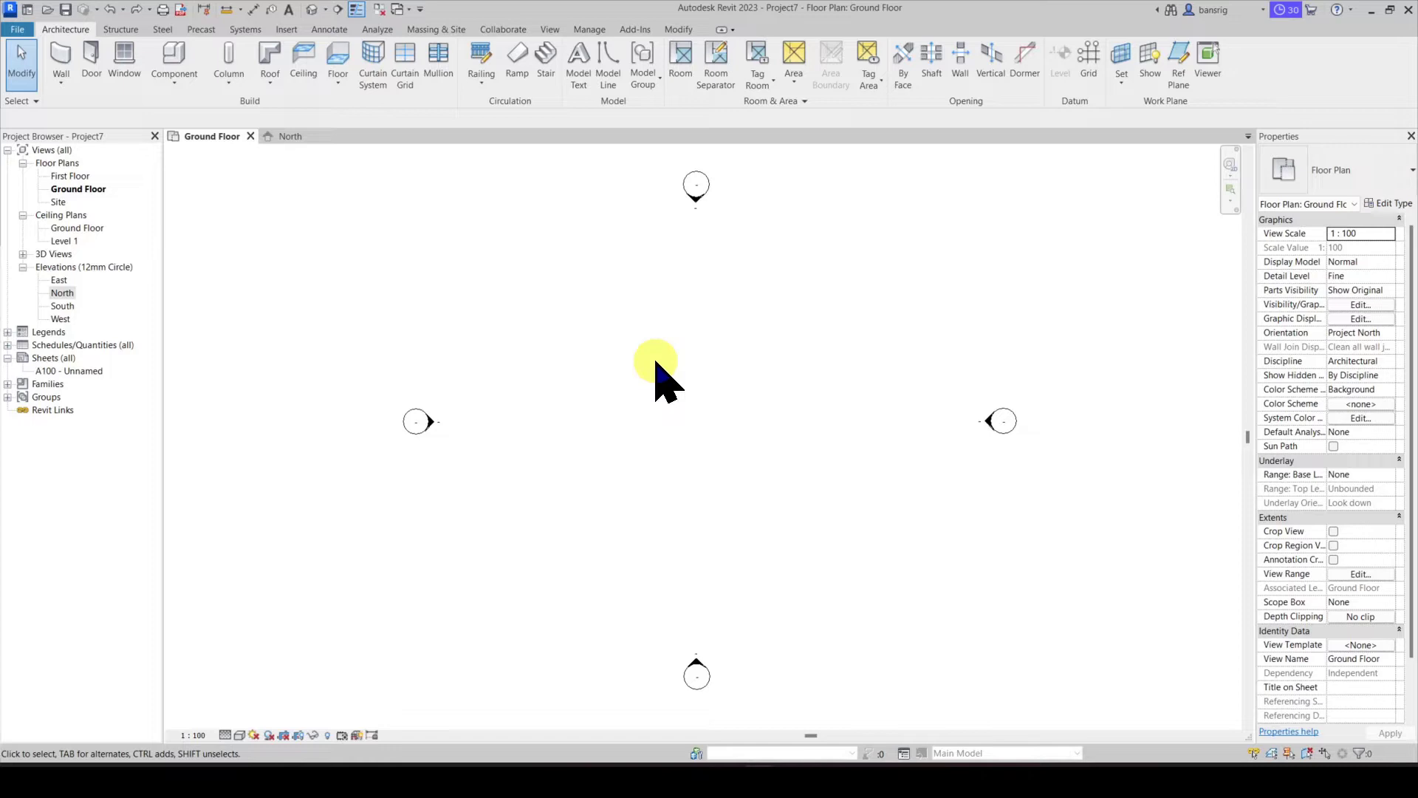
Back on the North elevation, start the Level tool set to create only Floor Plan views.
left_click(293, 137)
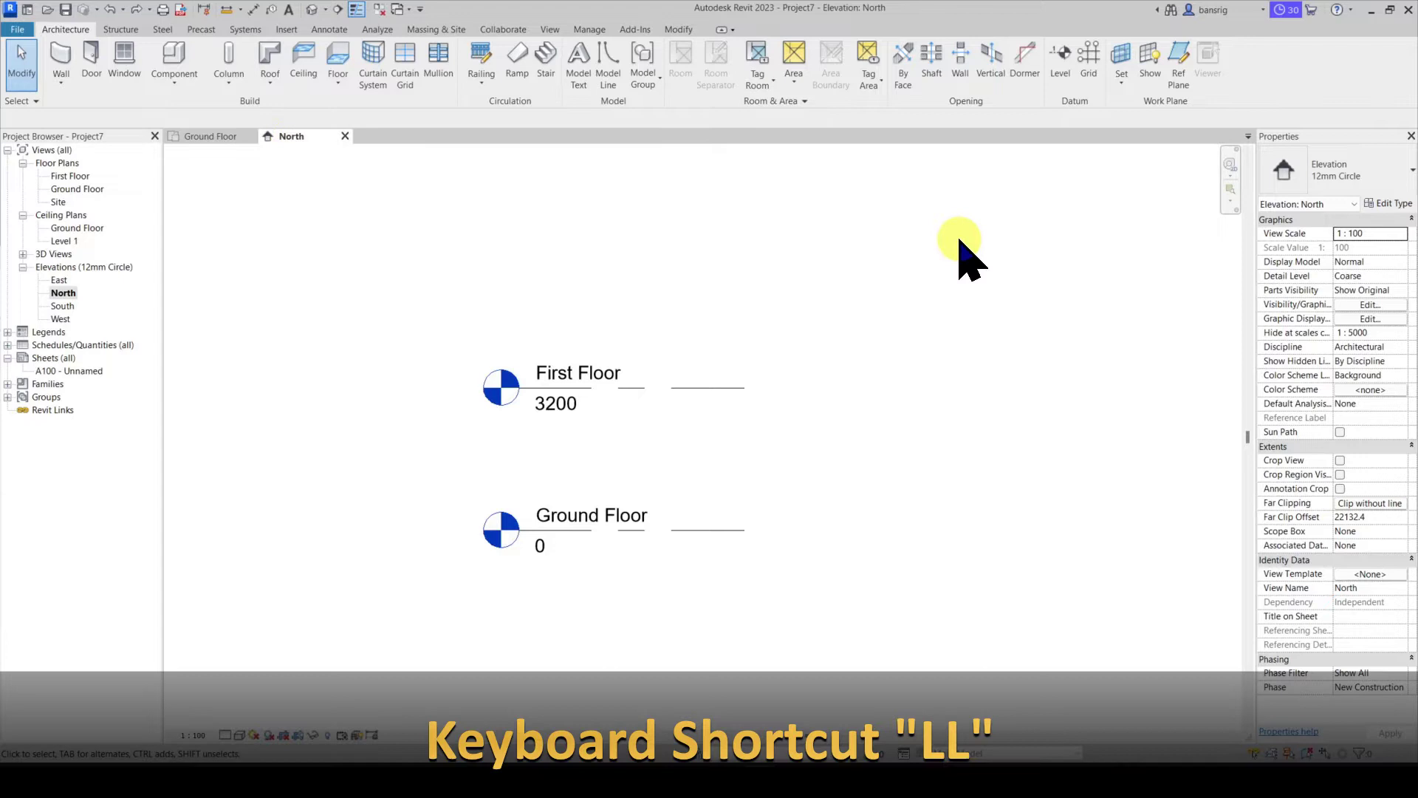
left_click(1065, 83)
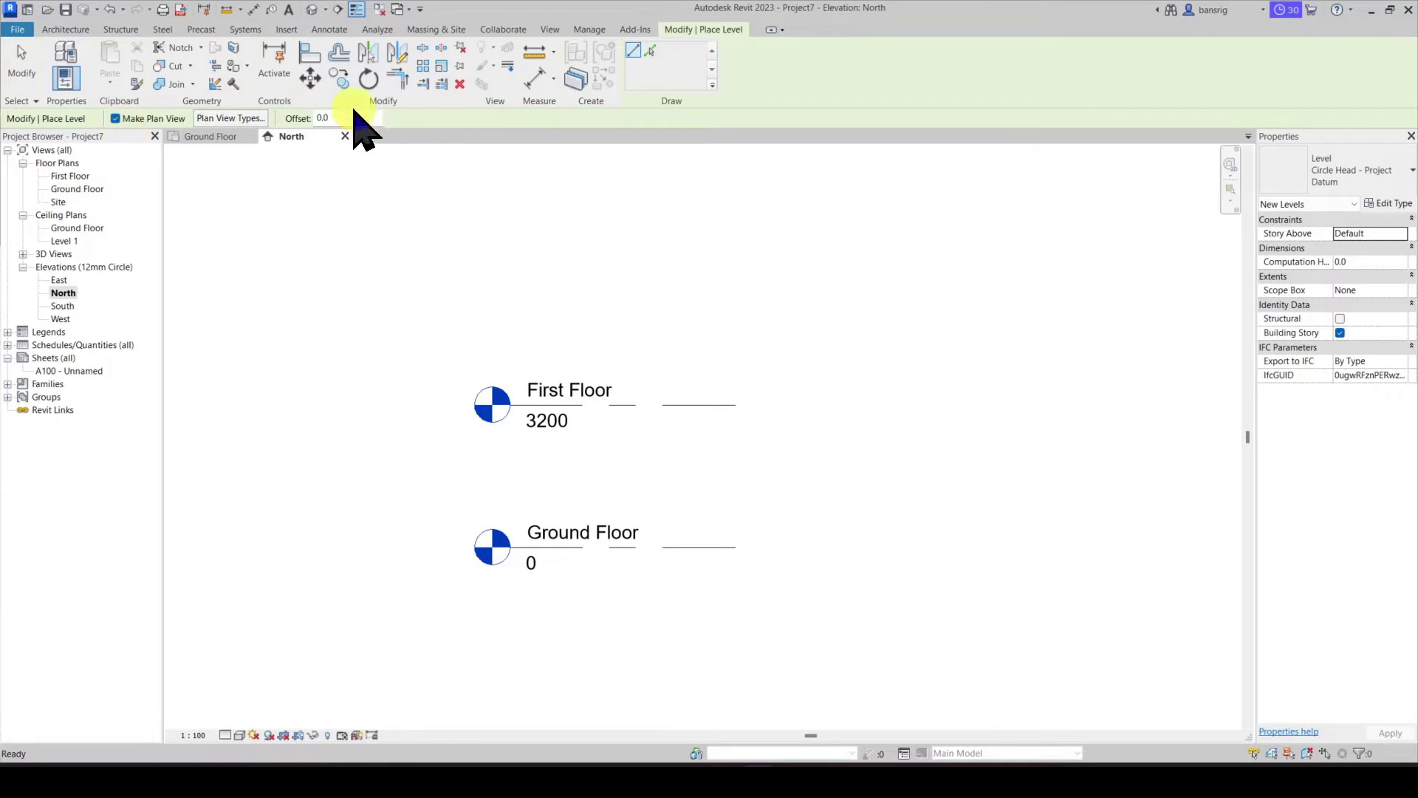
left_click(116, 119)
left_click(116, 119)
left_click(208, 118)
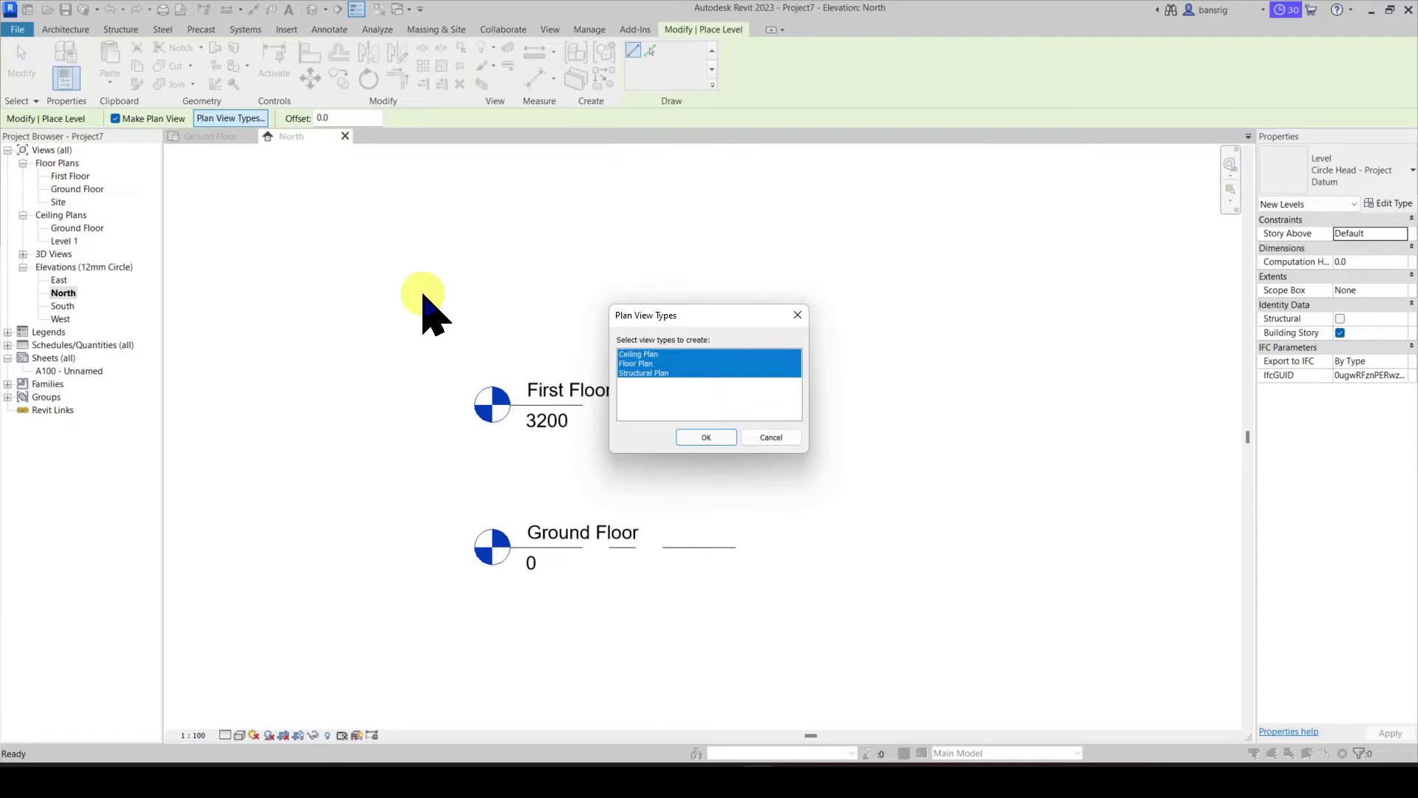
left_click(635, 371)
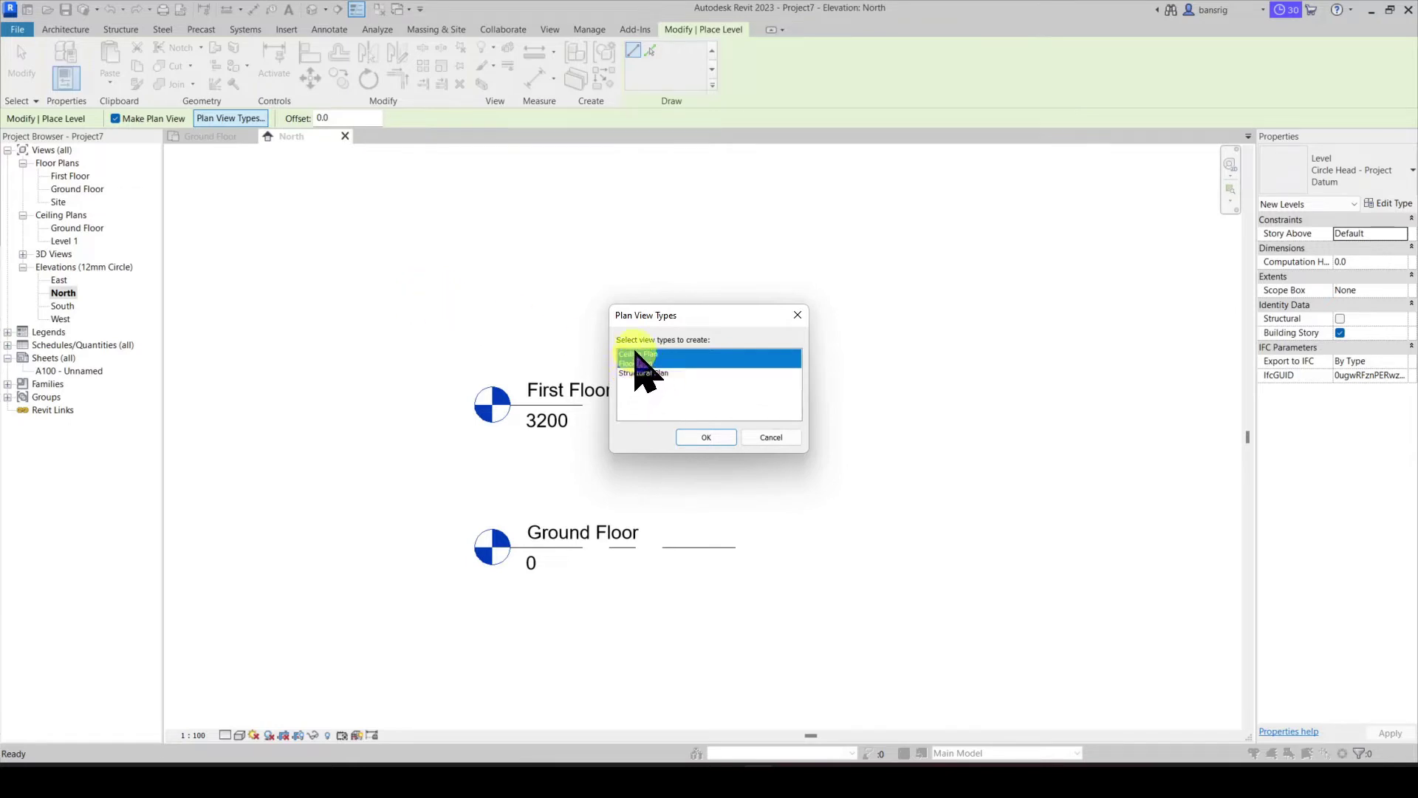
left_click(635, 354)
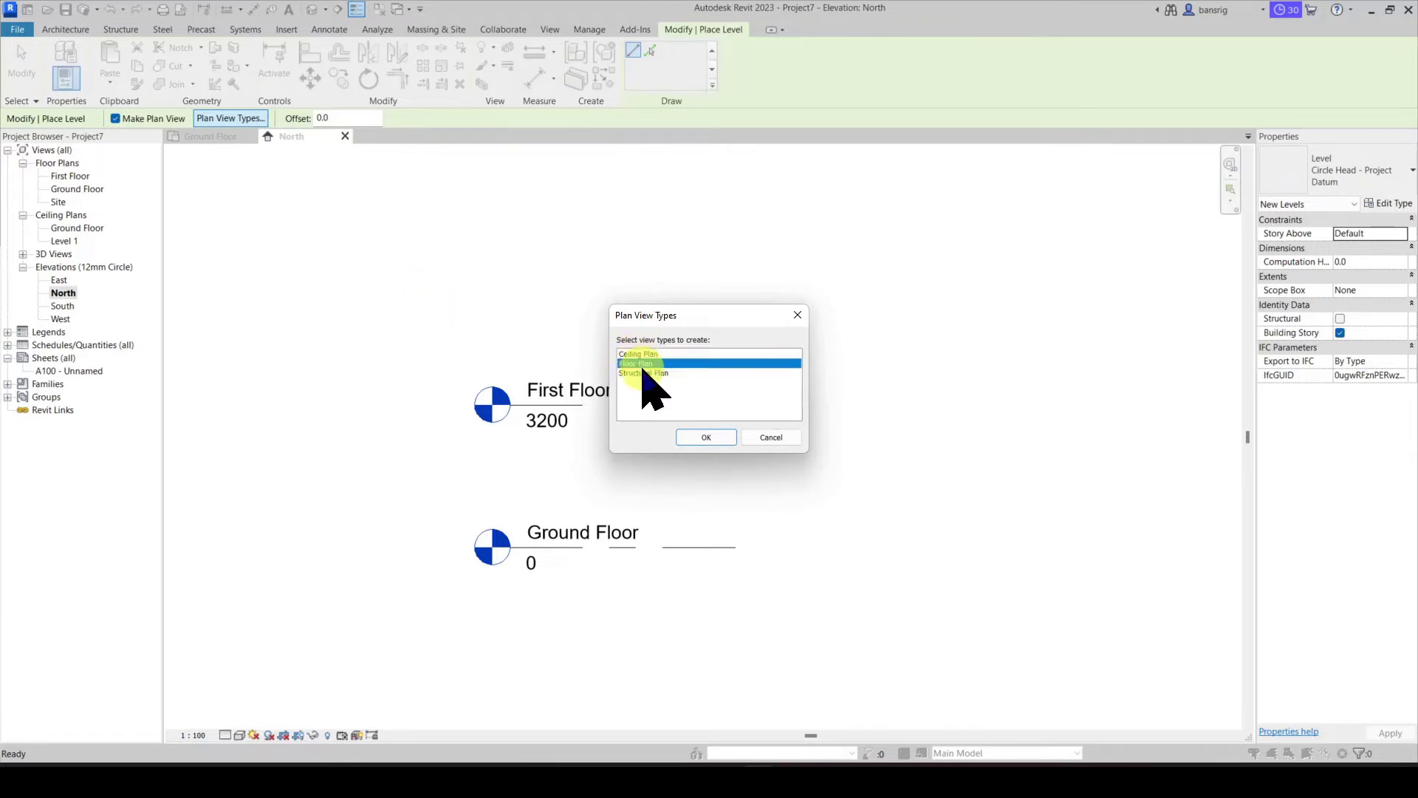
left_click(690, 437)
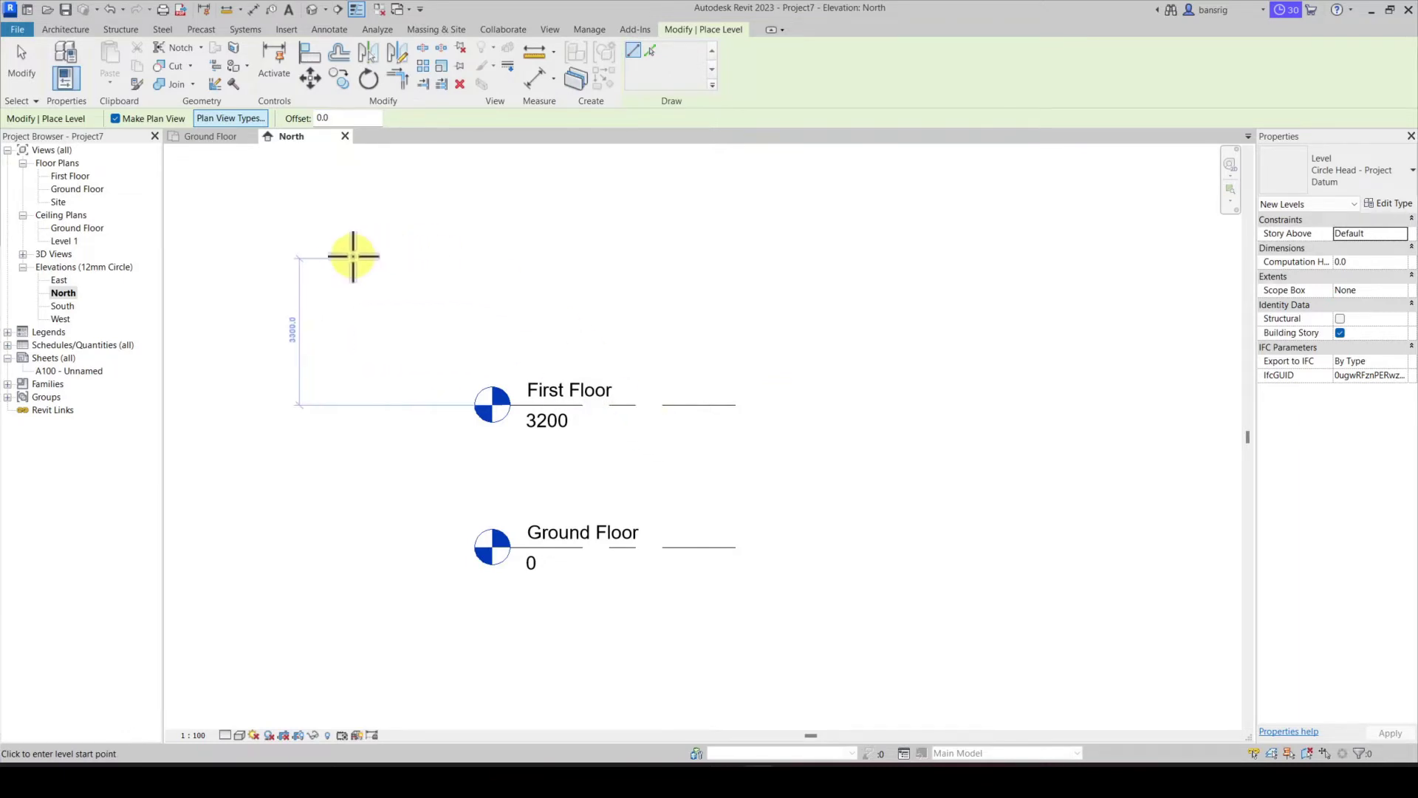
Draw Level 3 at 6500, 3300 above First Floor, then select its line.
left_click(353, 257)
left_click(937, 257)
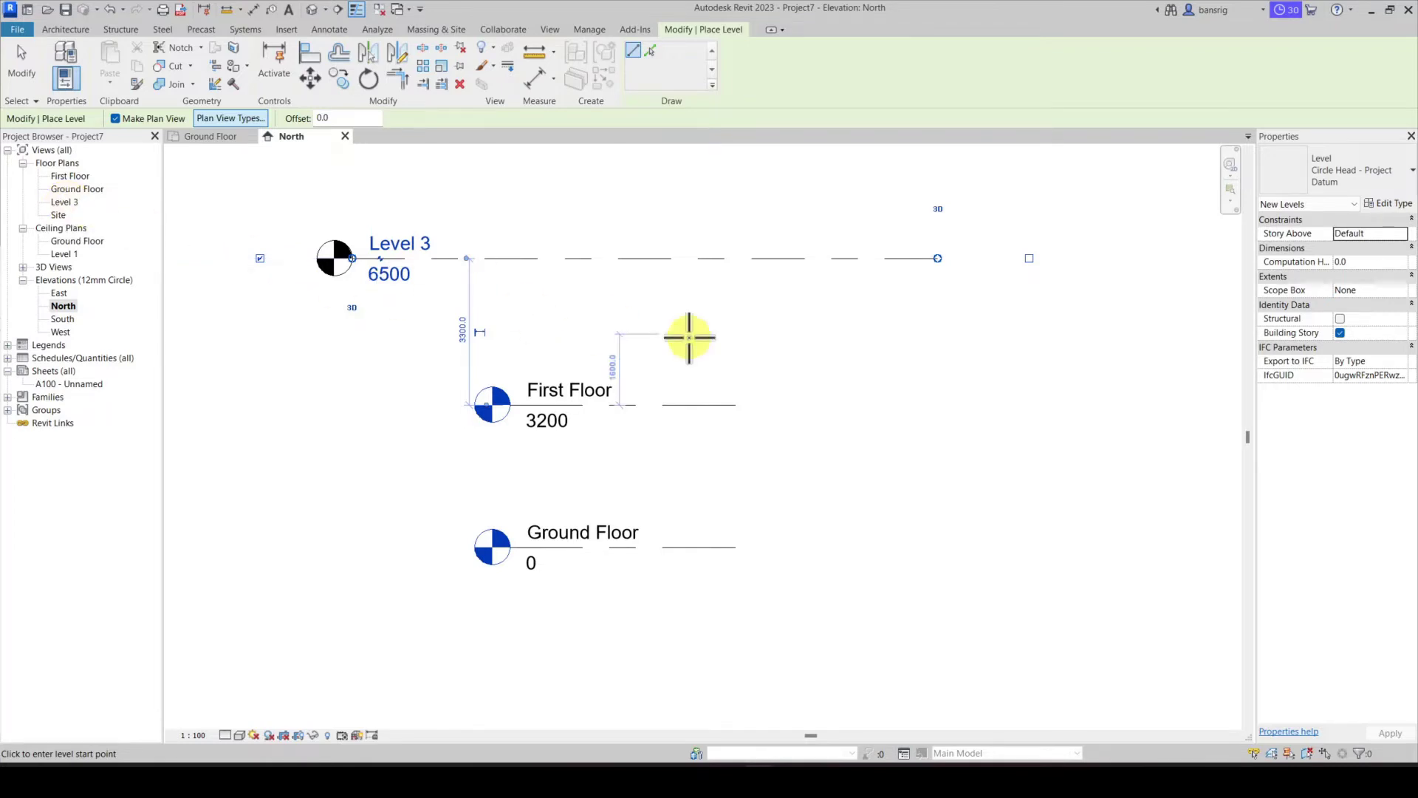
key("Escape")
left_click(655, 263)
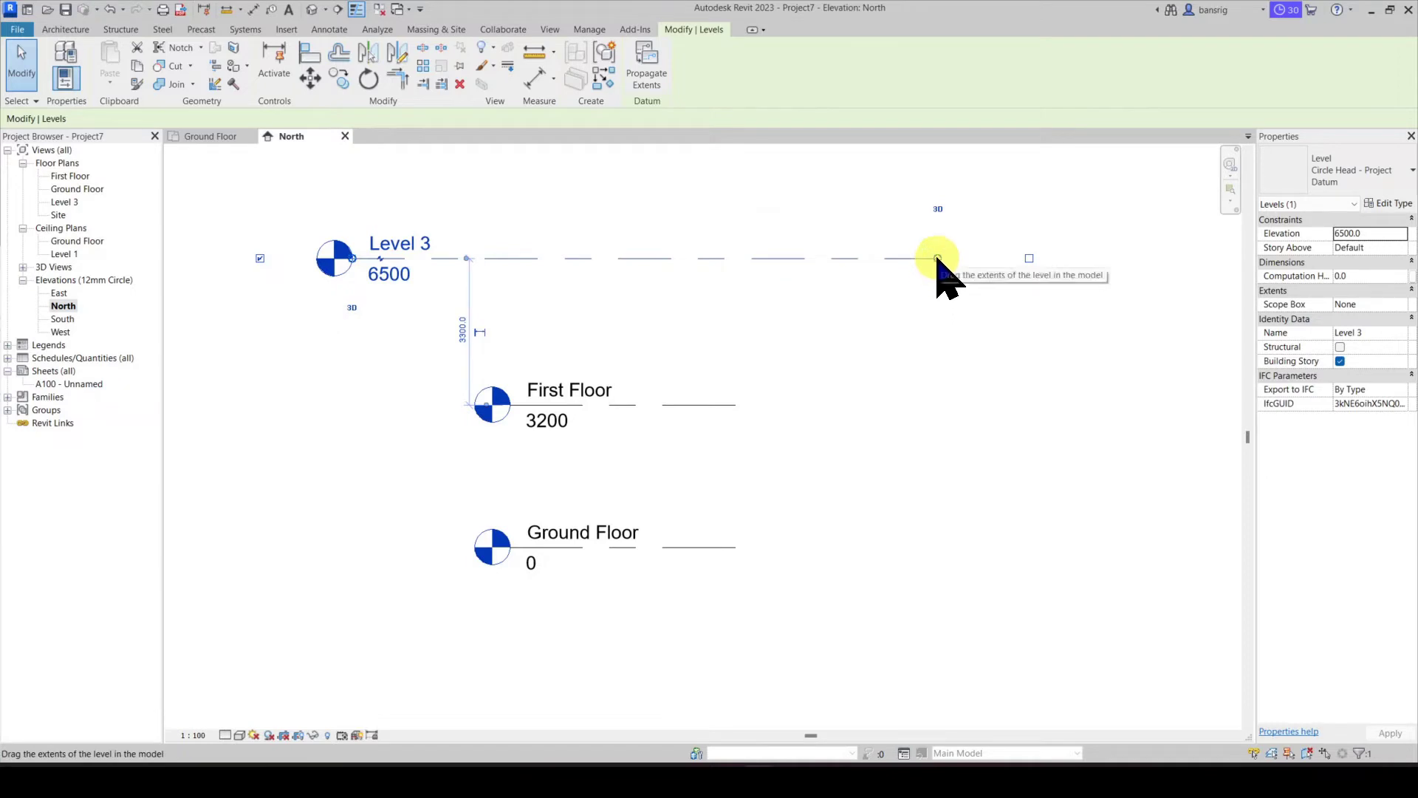
Drag Level 3's right and left end grips to align with First Floor and Ground Floor.
left_click_drag(938, 258, 736, 258)
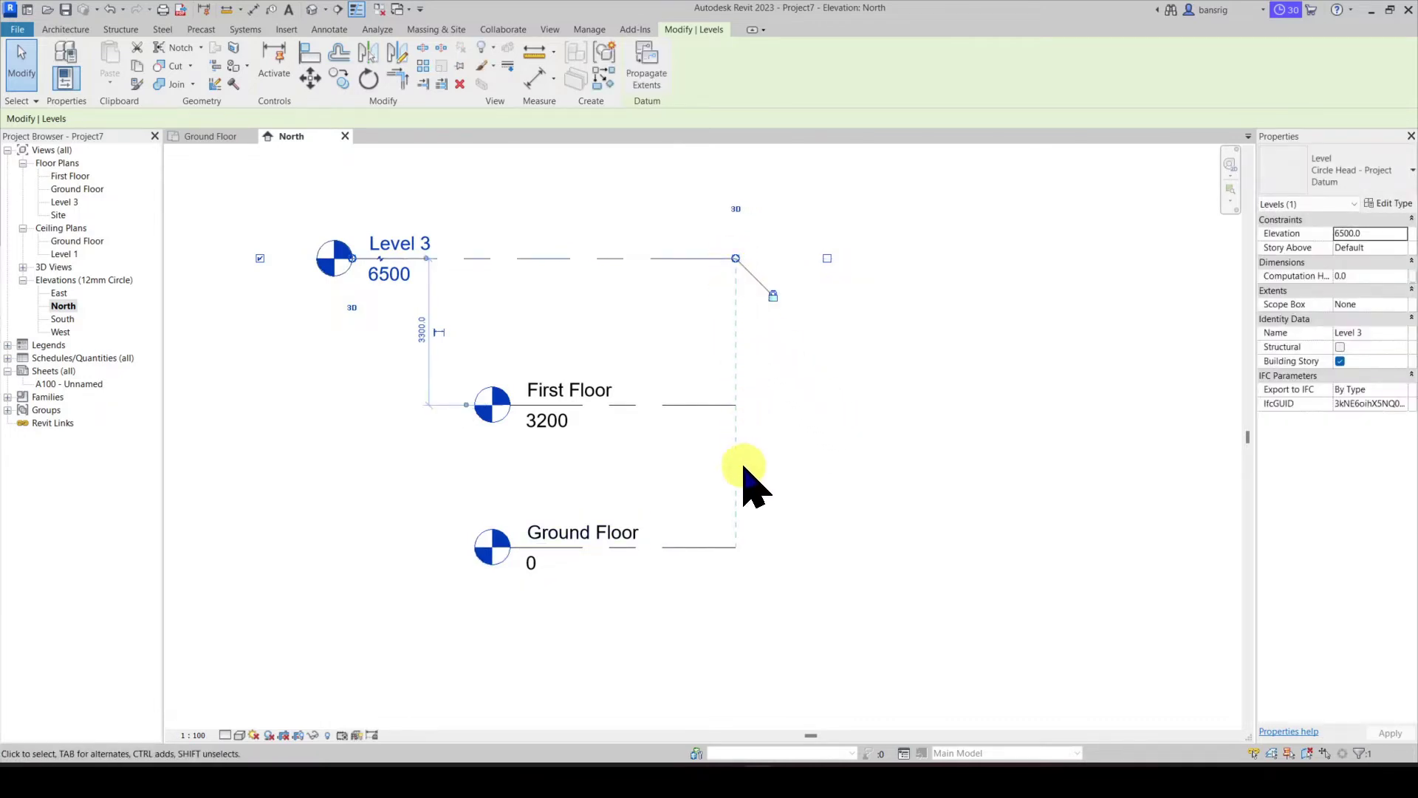
left_click_drag(735, 258, 964, 262)
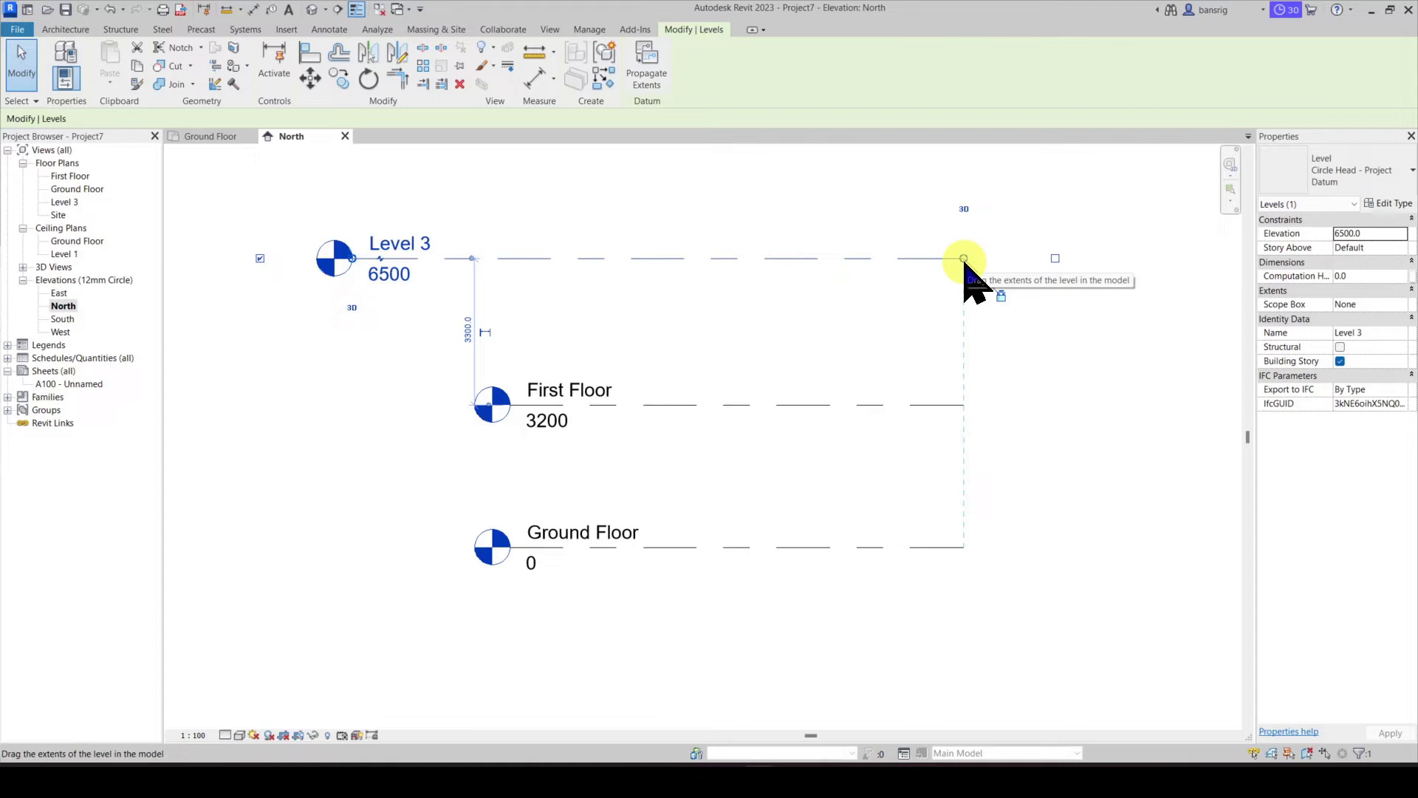
left_click_drag(350, 259, 510, 258)
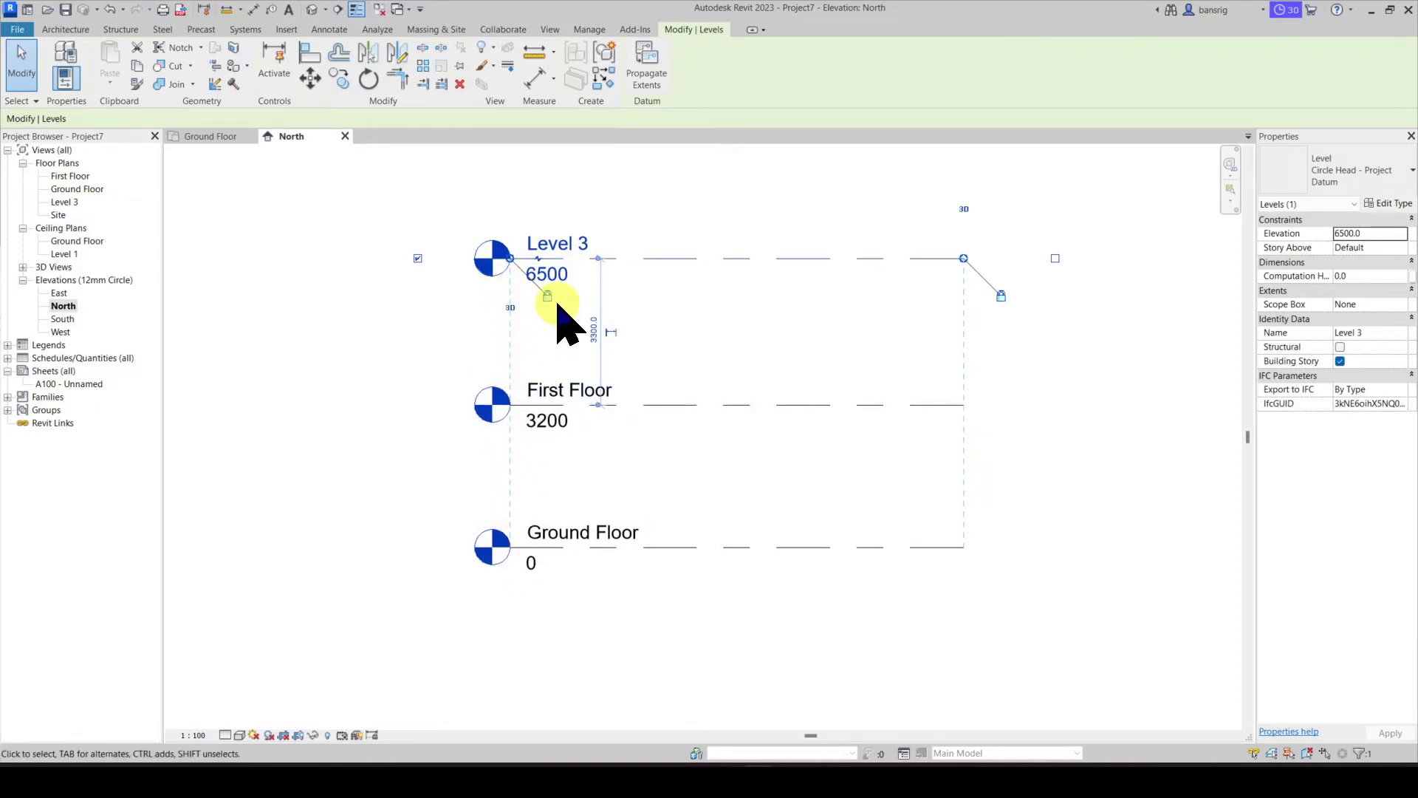
Shift the three aligned level heads further left together, then deselect Level 3.
left_click_drag(509, 258, 331, 257)
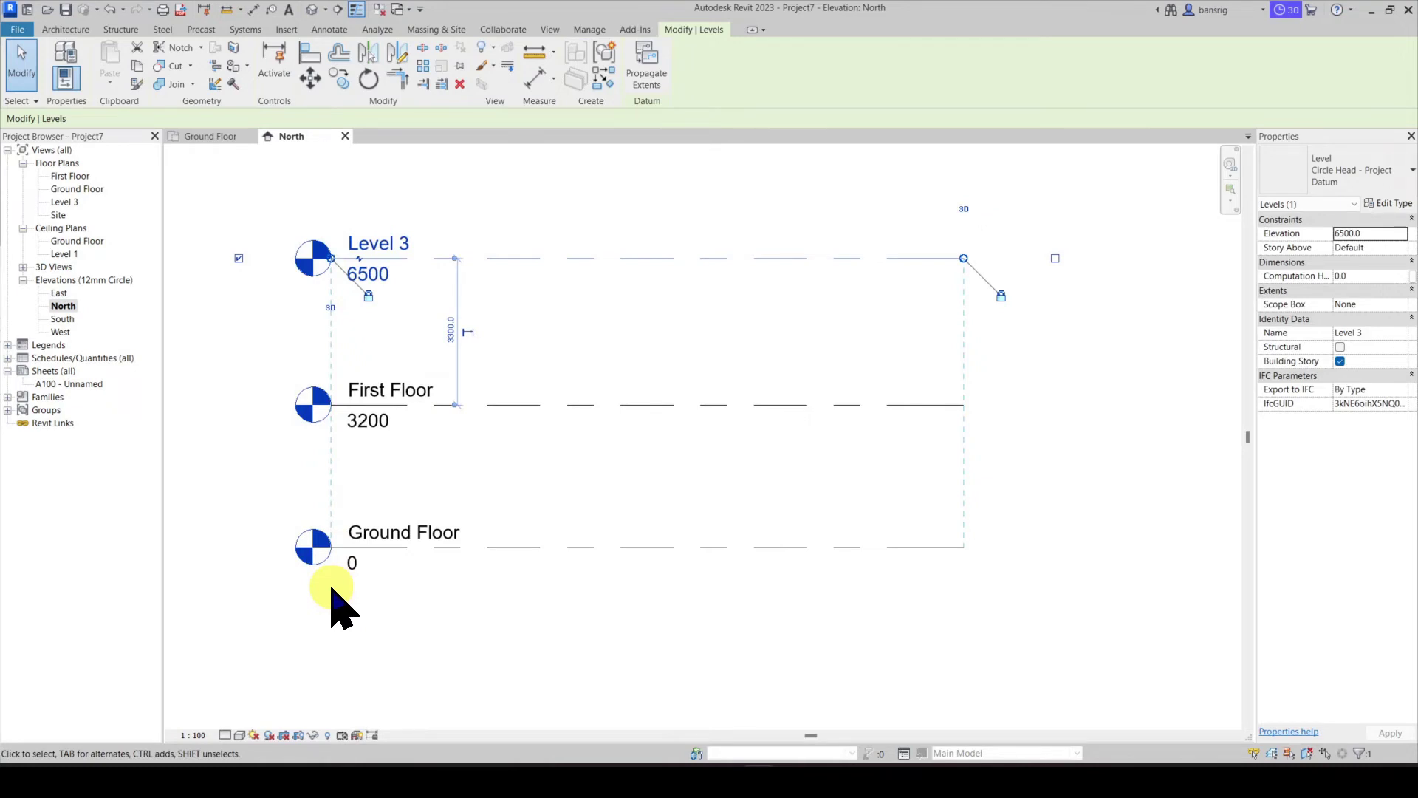
left_click(368, 295)
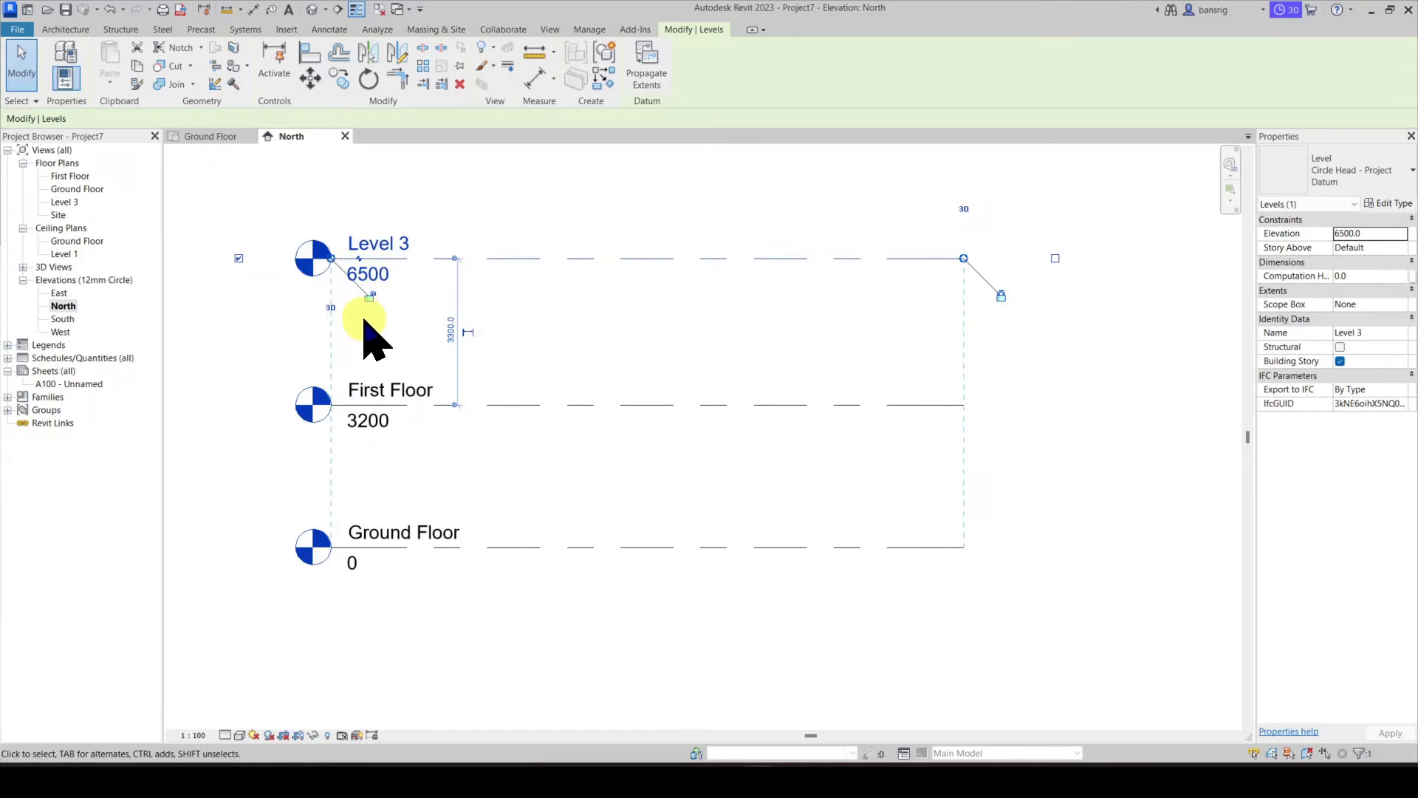
mouse_move(330, 258)
left_mouse_down()
mouse_move(502, 259)
mouse_move(332, 258)
left_mouse_up()
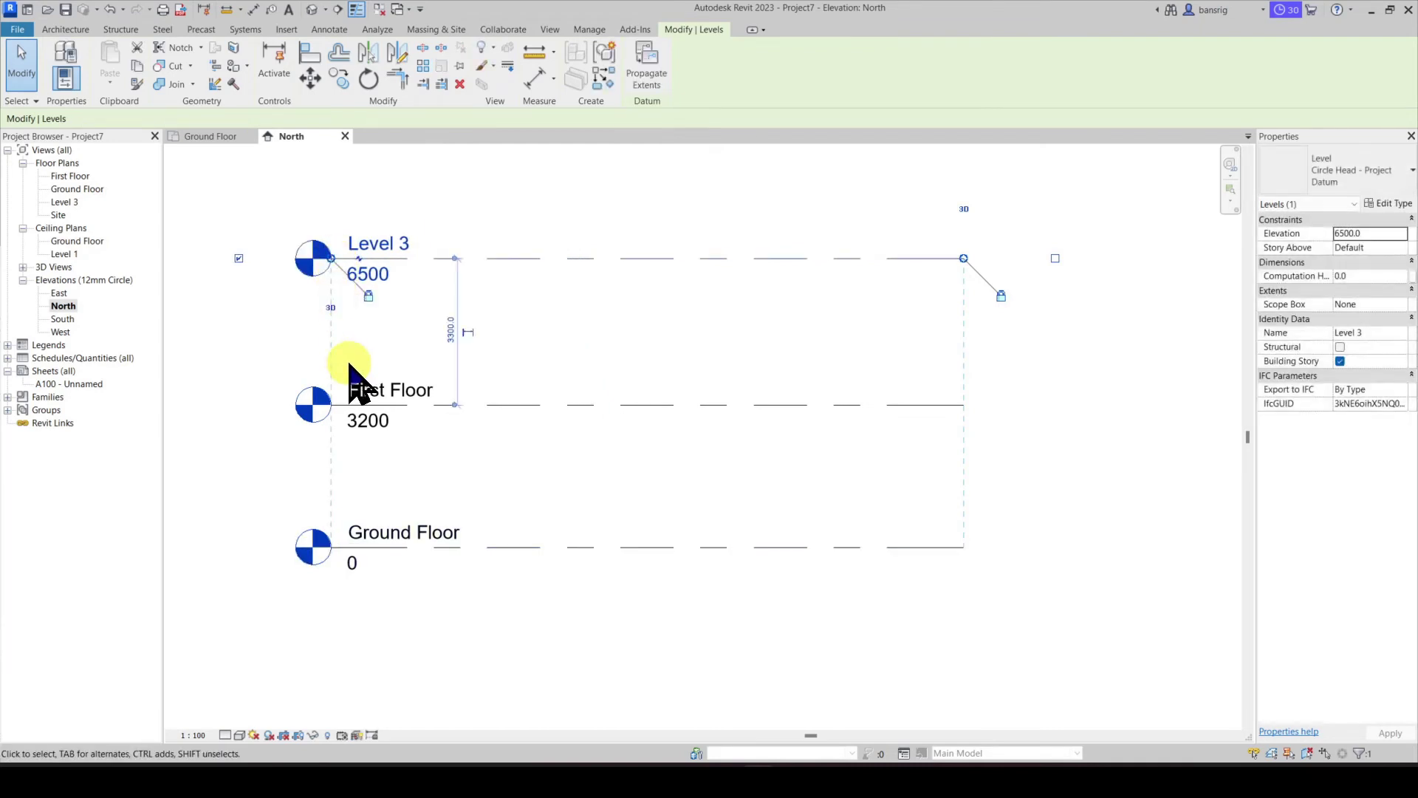
key("Escape")
Pick the Ground Floor line with a 3000 offset to add a level at -3000.
left_click(1058, 74)
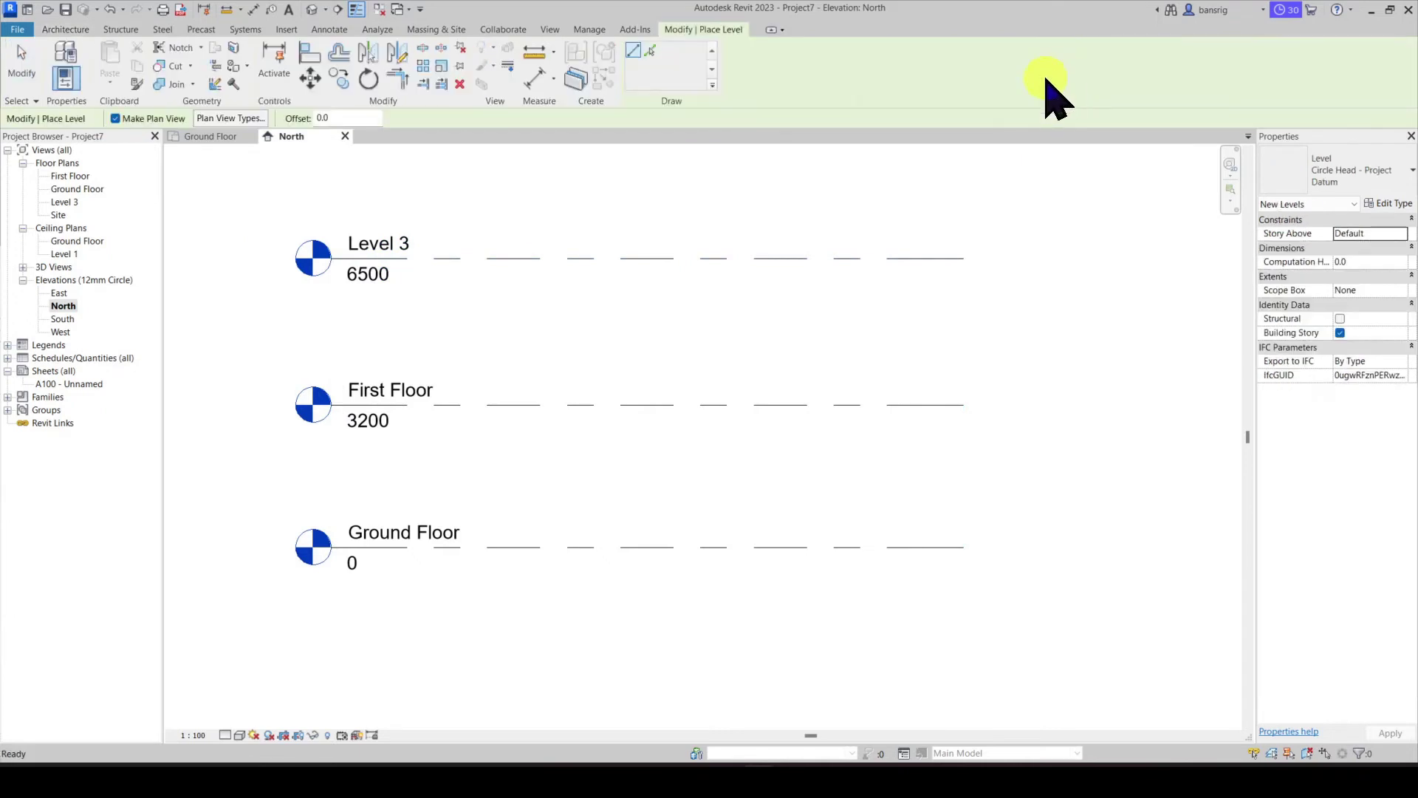
left_click(651, 52)
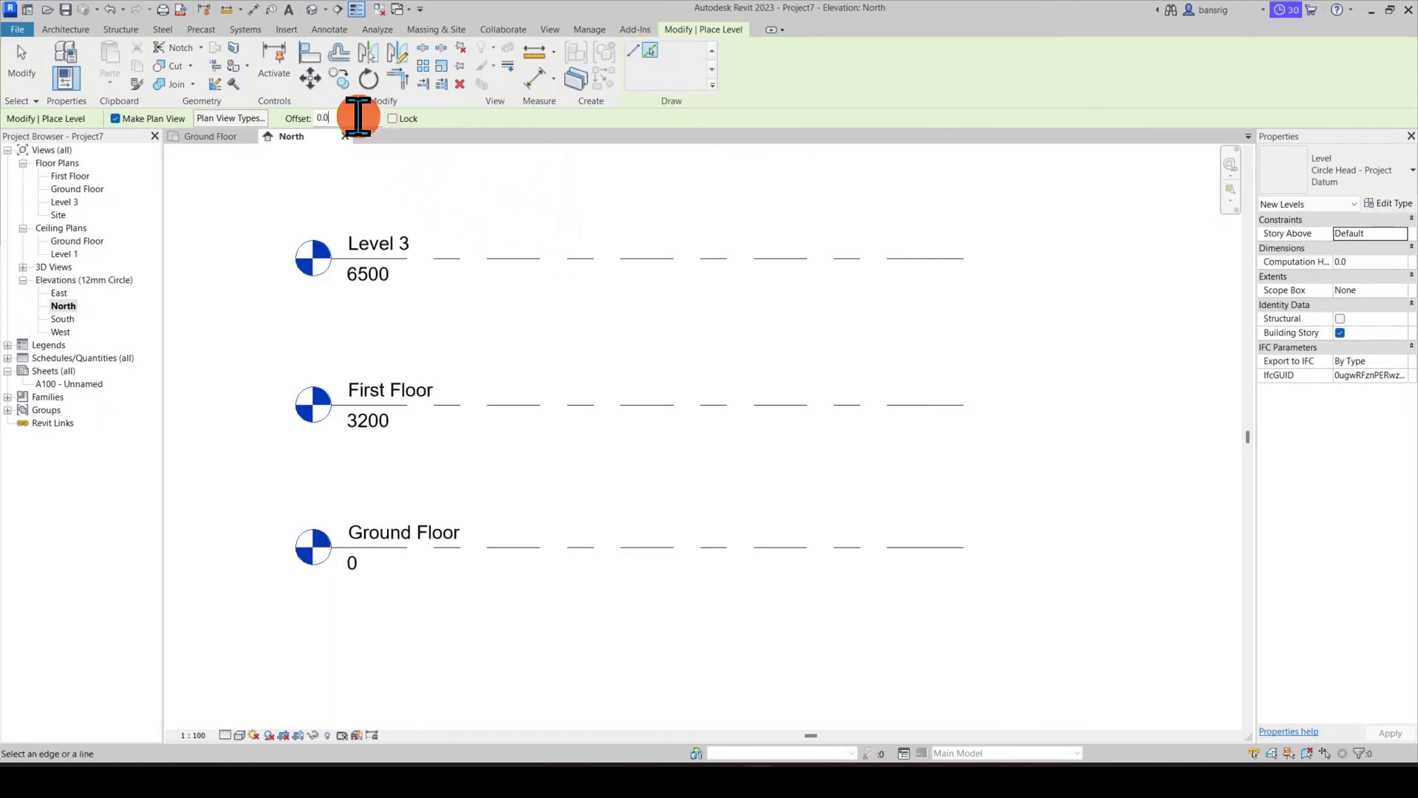
double_click(325, 119)
type("3")
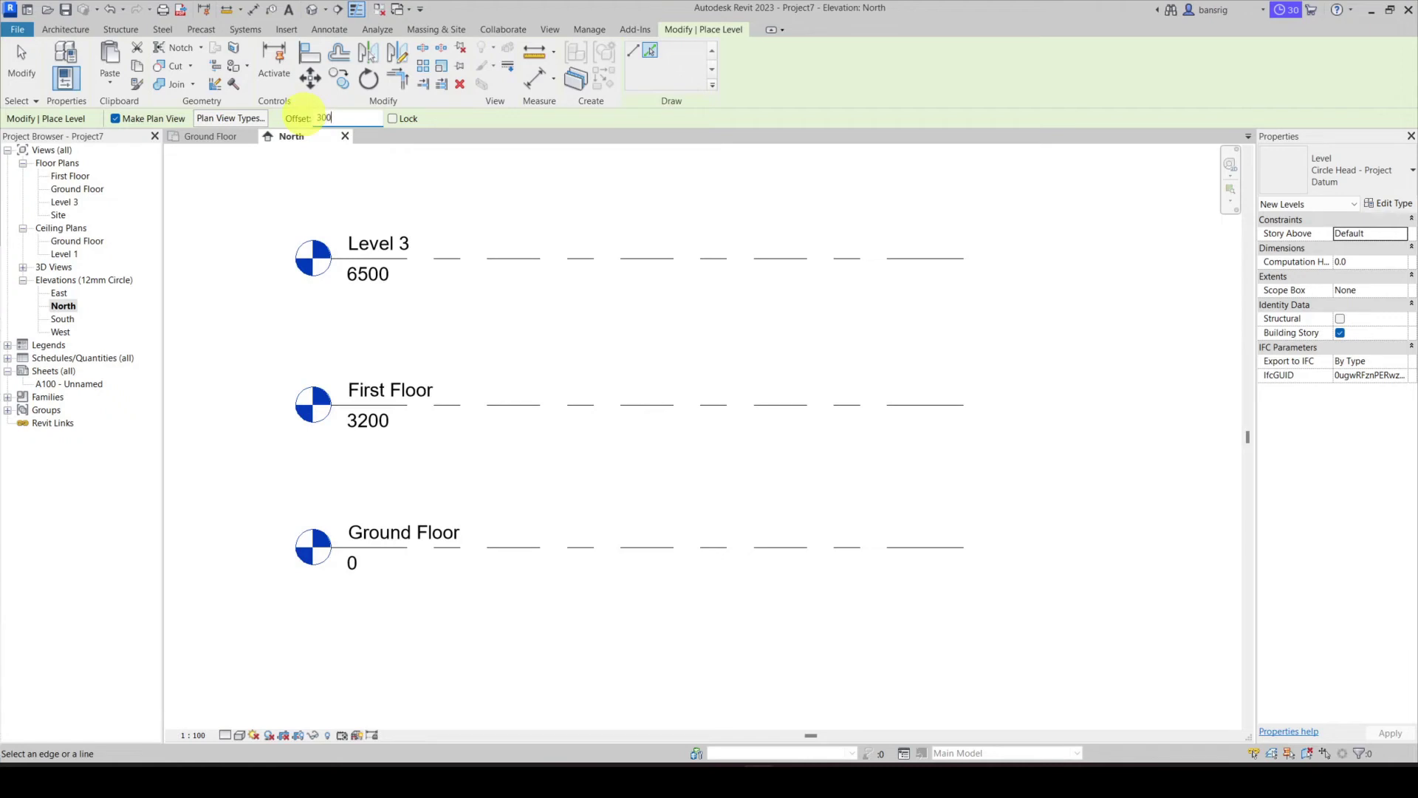
type("000")
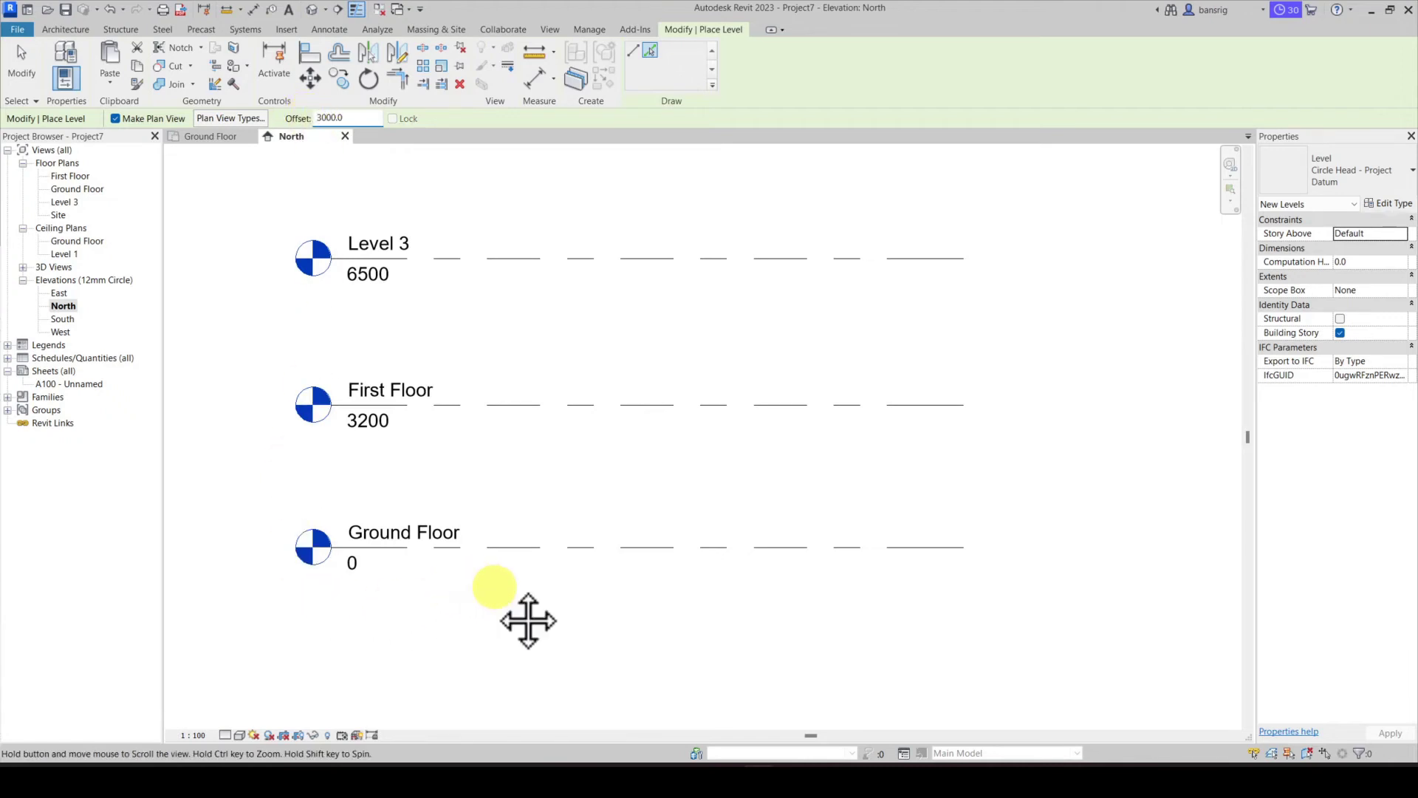
middle_click_drag(525, 617, 510, 544)
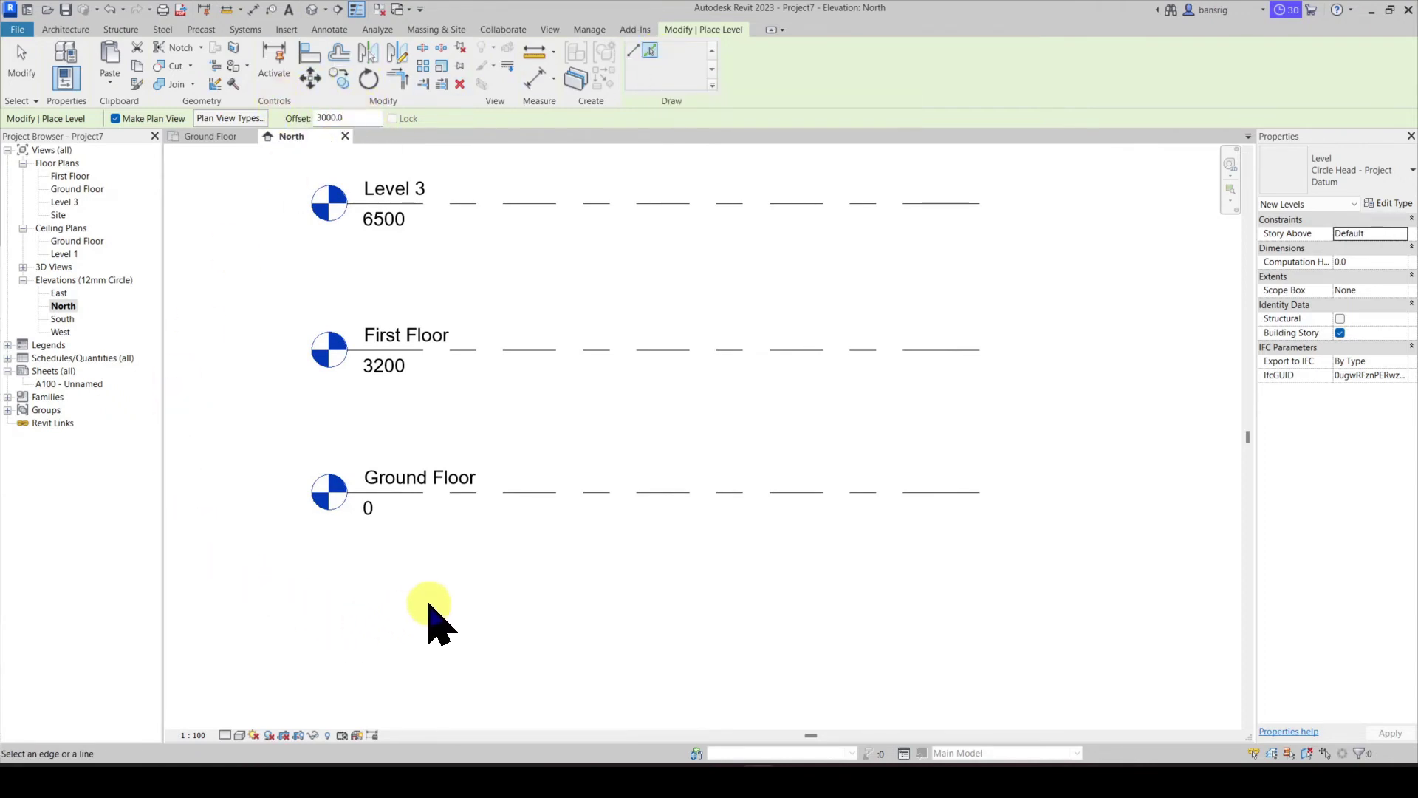
left_click(524, 503)
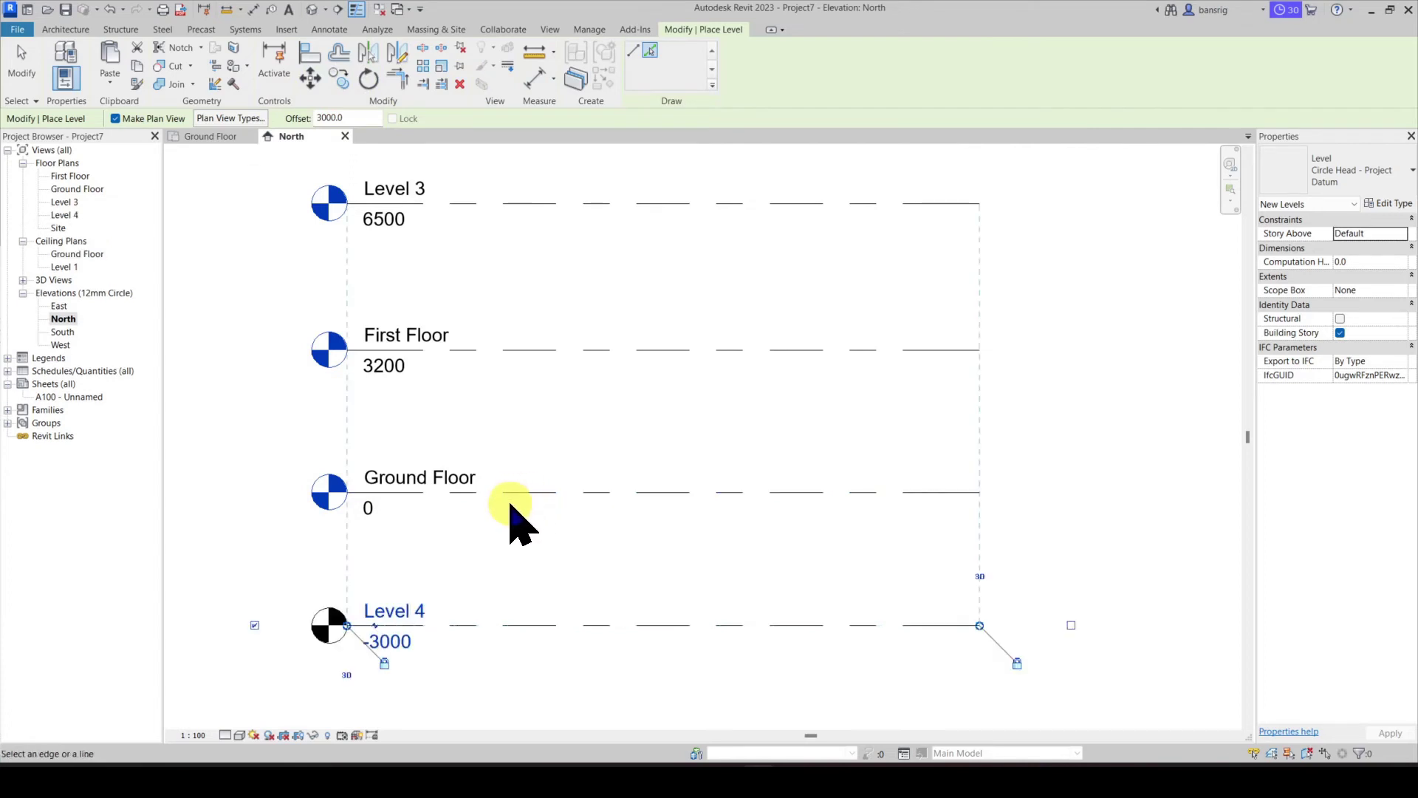
key("Escape")
key("Escape")
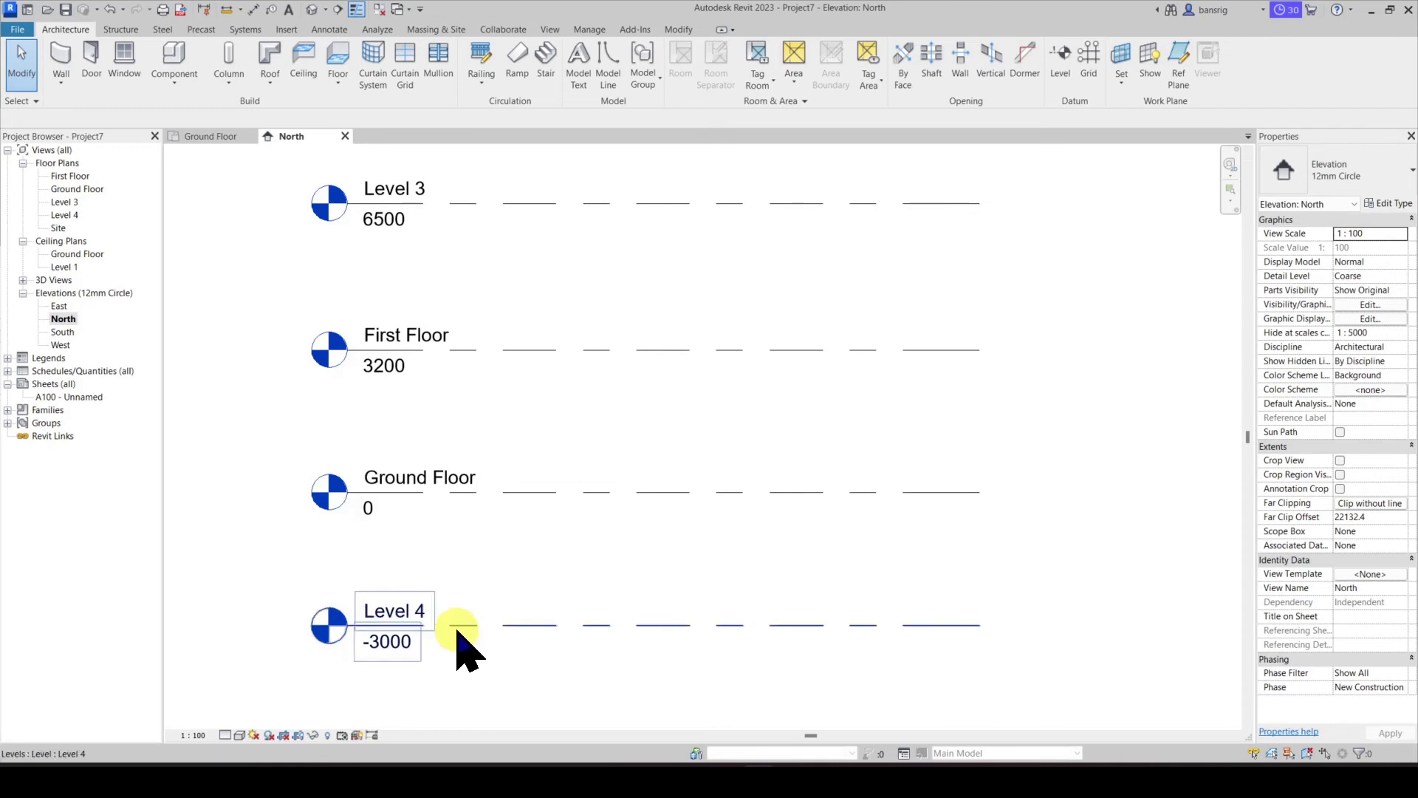
Rename the -3000 level from Level 4 to 'Basement 1'.
left_click(489, 625)
left_click(411, 614)
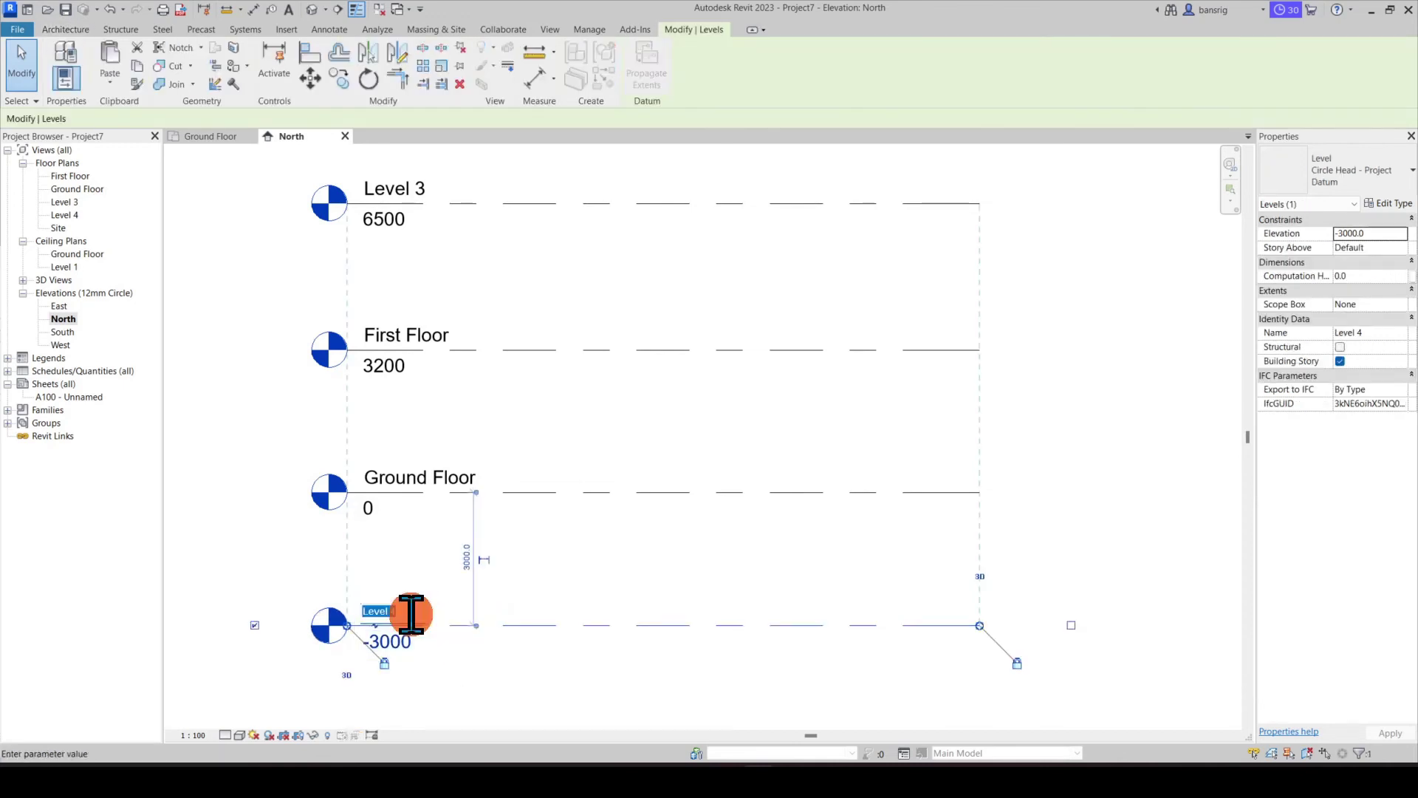
type("Basement")
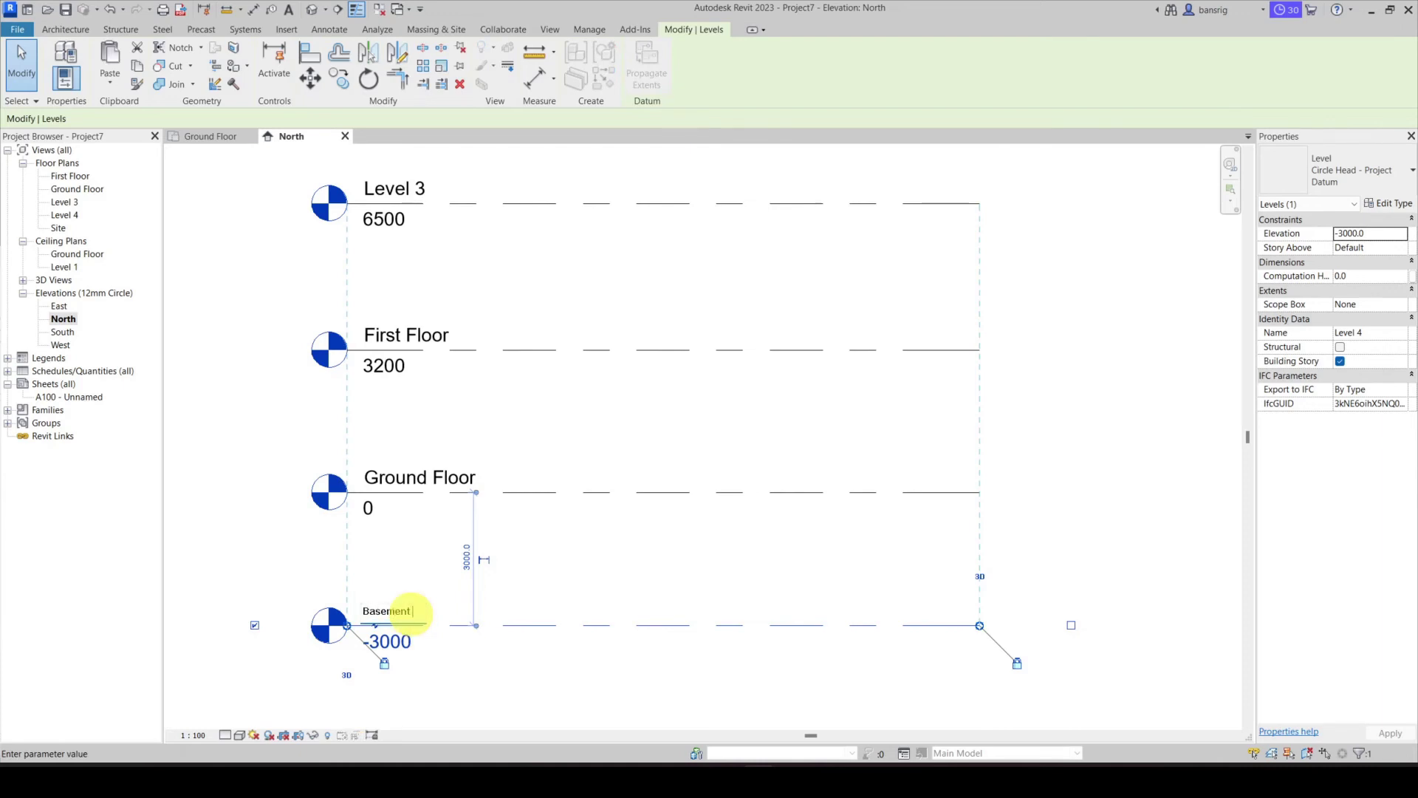
type(" 1")
key("Return")
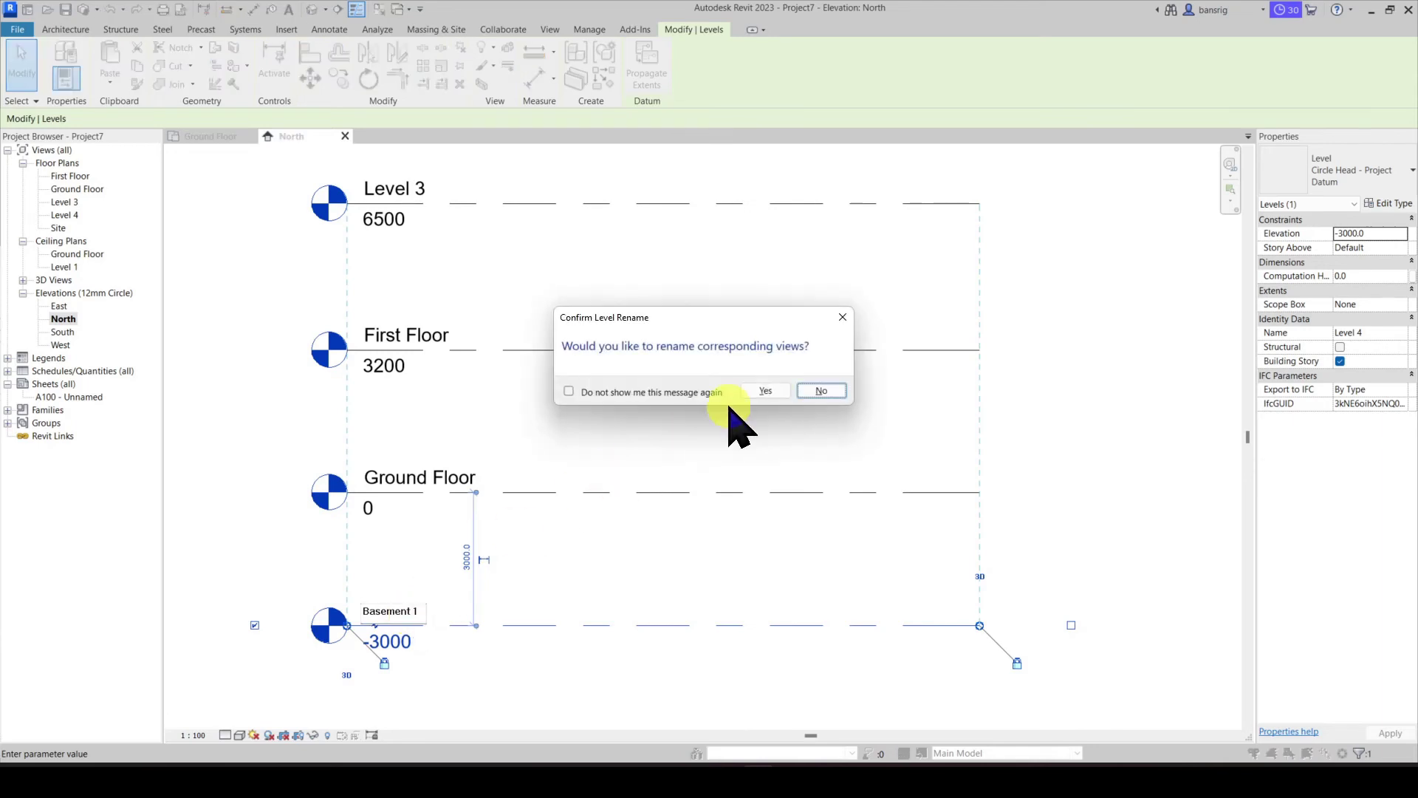